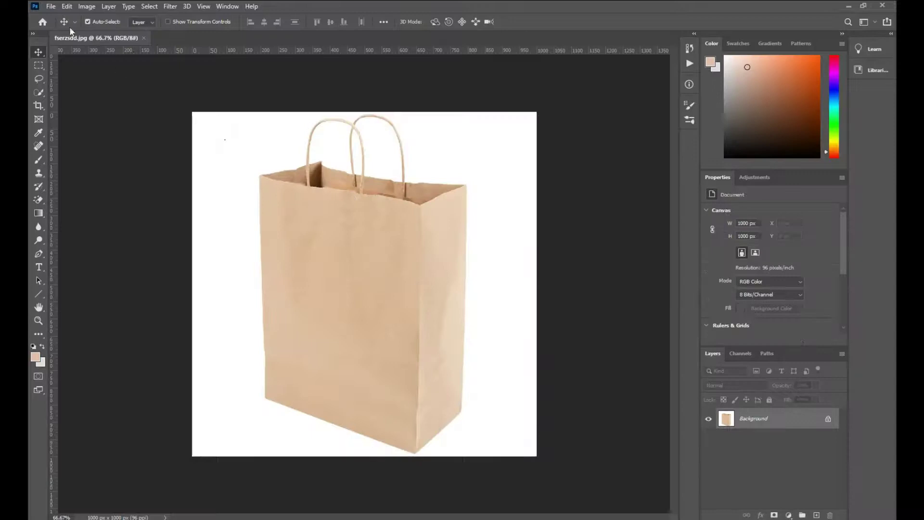
# - Open abstract-5204900_1920 alongside the bag photo and create a Background copy layer
pyautogui.click(51, 6)
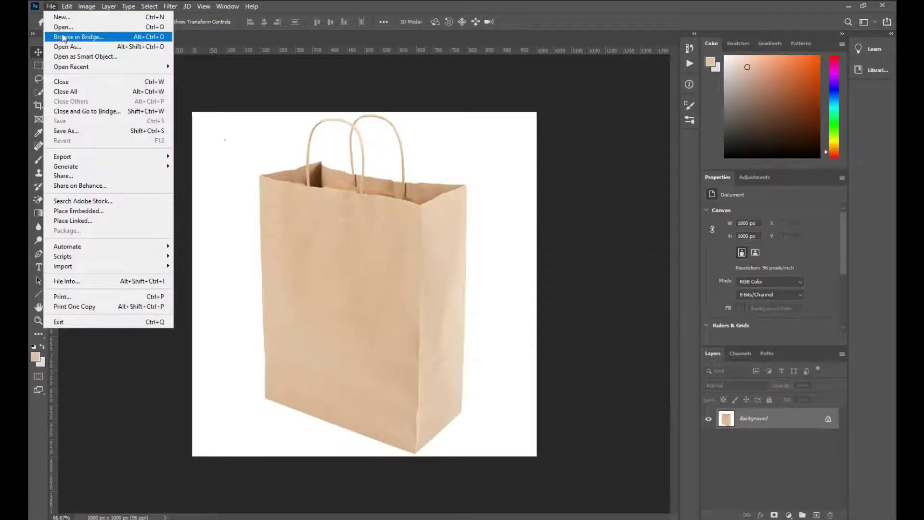
pyautogui.click(64, 27)
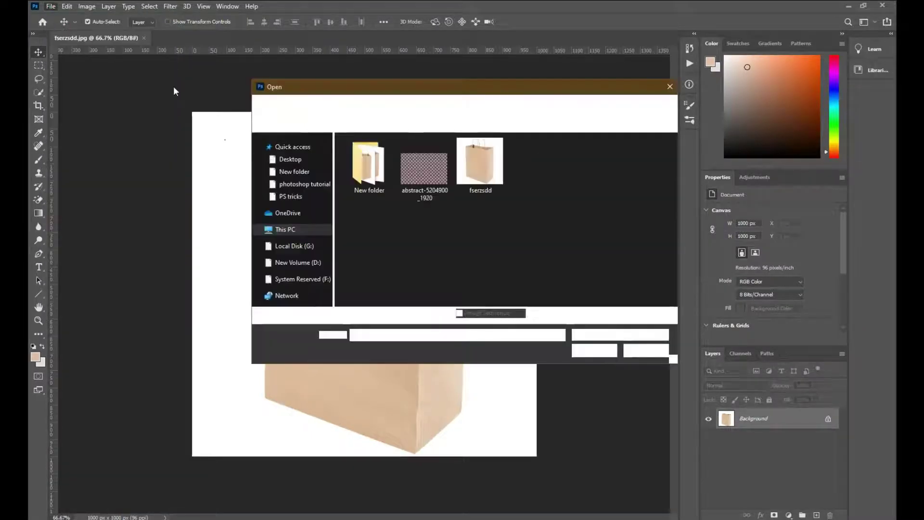
pyautogui.click(414, 183)
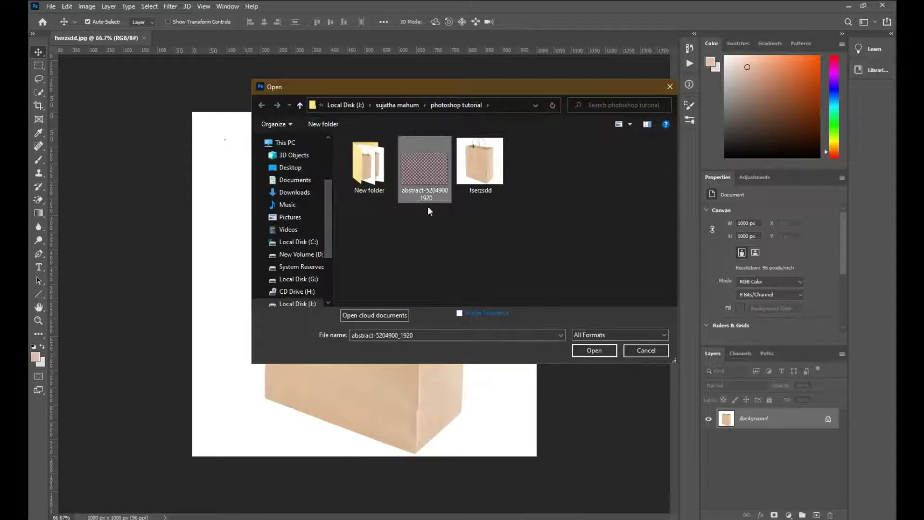
pyautogui.click(594, 350)
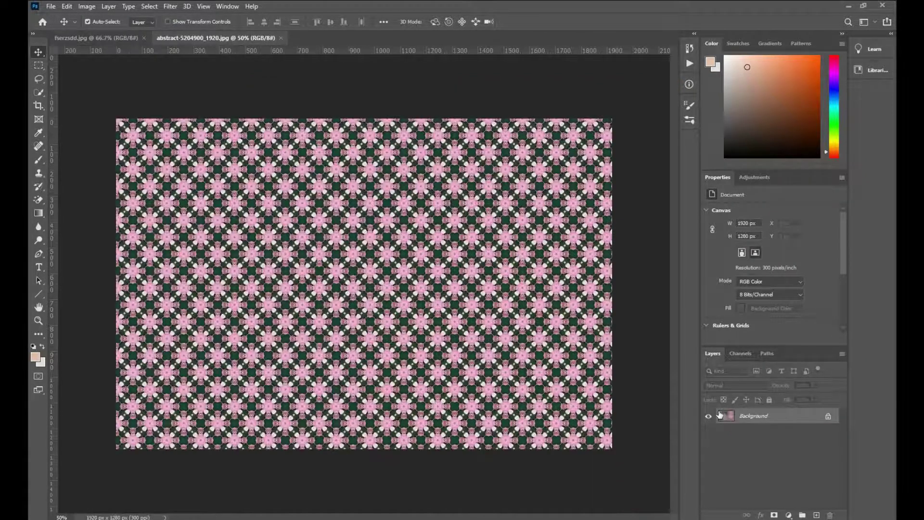
pyautogui.moveTo(719, 414); pyautogui.dragTo(816, 514)
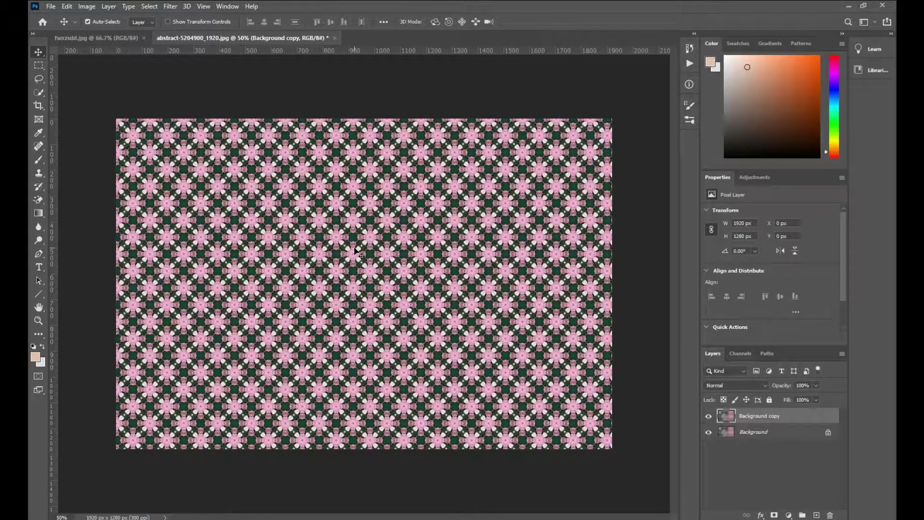
# - Drag the floral pattern into the bag photo and scale it to 1217 × 811 px over the bag body
pyautogui.moveTo(292, 199)
pyautogui.mouseDown()
pyautogui.moveTo(134, 54)
pyautogui.moveTo(365, 272)
pyautogui.mouseUp()
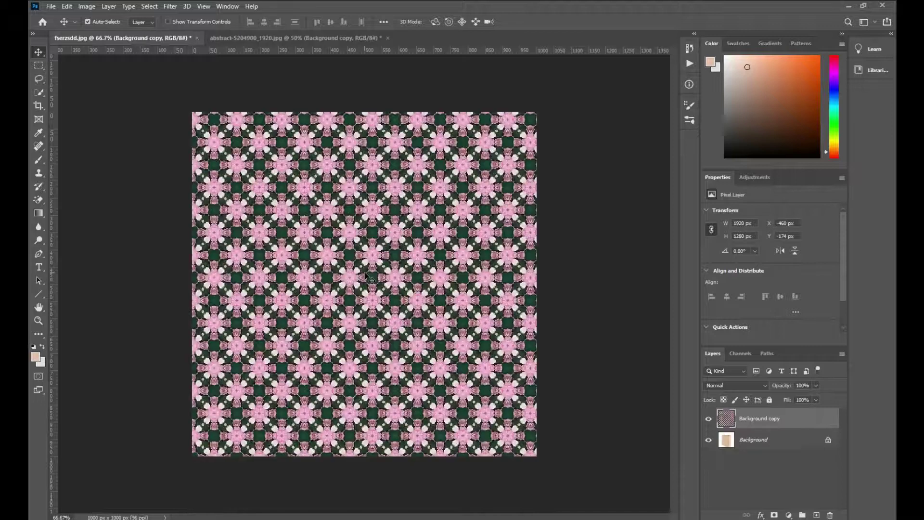
pyautogui.hotkey('ctrl', 't')
pyautogui.moveTo(323, 331)
pyautogui.mouseDown()
pyautogui.moveTo(224, 425)
pyautogui.moveTo(430, 351)
pyautogui.mouseUp()
pyautogui.moveTo(493, 251); pyautogui.dragTo(295, 344)
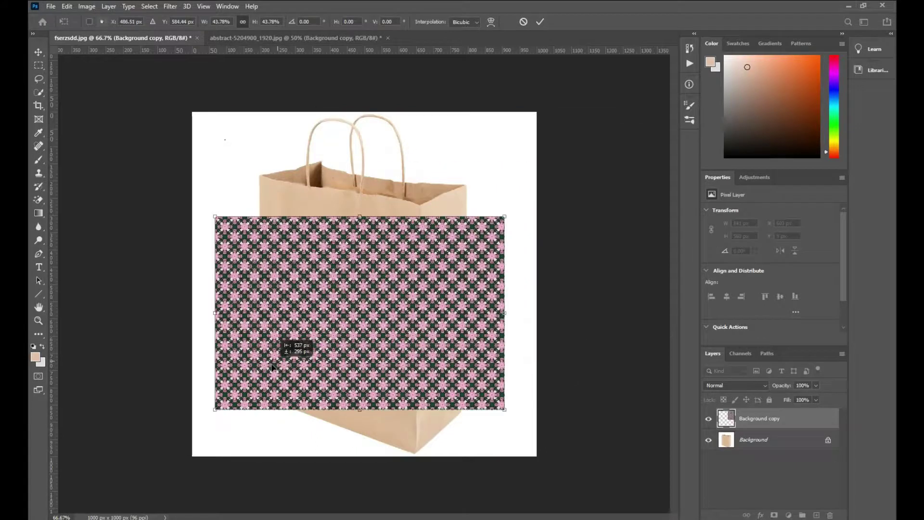
pyautogui.moveTo(508, 206)
pyautogui.mouseDown()
pyautogui.moveTo(549, 158)
pyautogui.moveTo(570, 172)
pyautogui.mouseUp()
pyautogui.moveTo(441, 281); pyautogui.dragTo(441, 284)
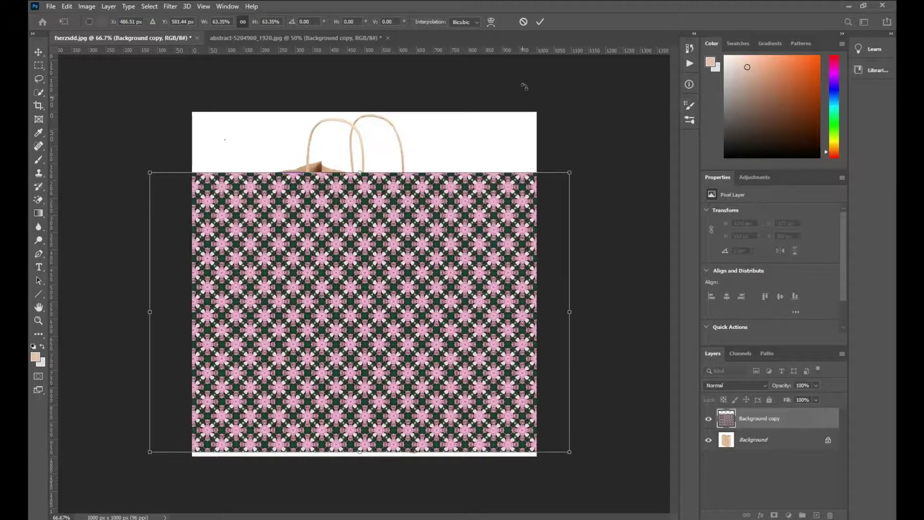
pyautogui.click(541, 22)
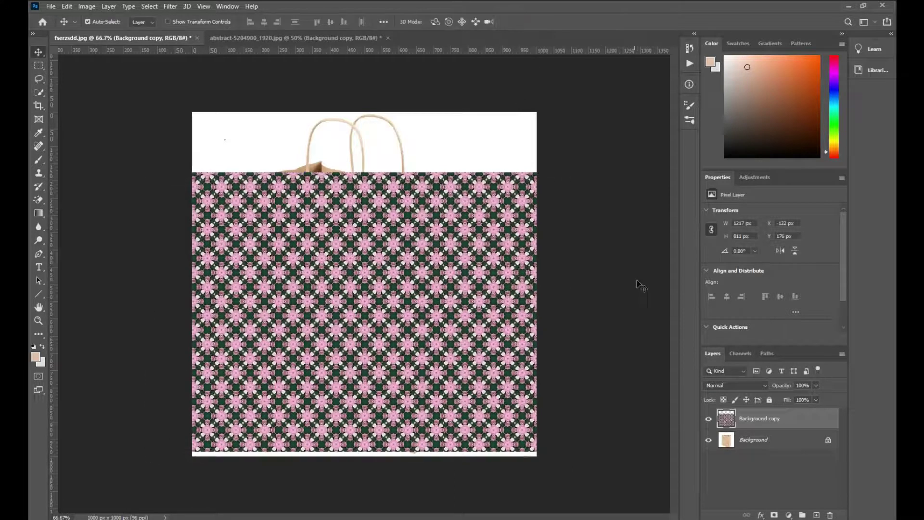
# - Copy the pattern's pixels and add an empty Layer 1 beneath the pattern layer
pyautogui.keyDown('ctrl'); pyautogui.click(728, 421); pyautogui.keyUp('ctrl')
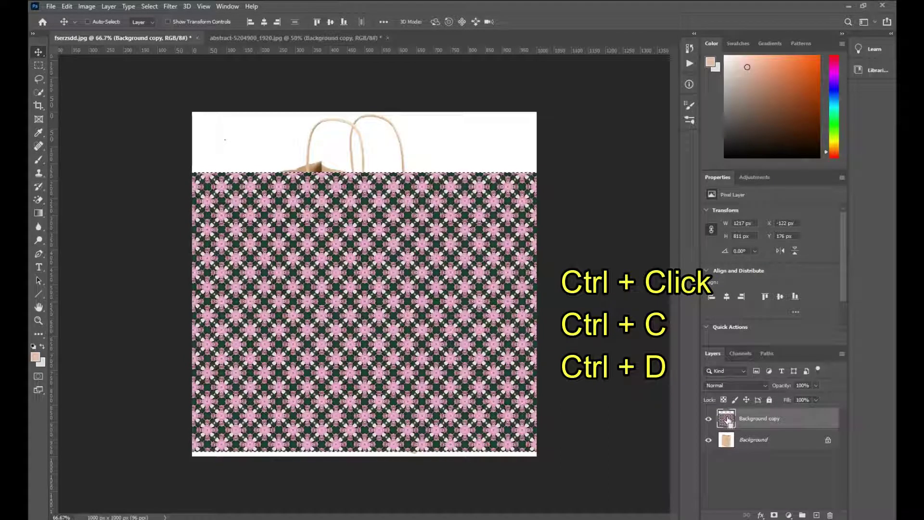
pyautogui.hotkey('ctrl', 'd')
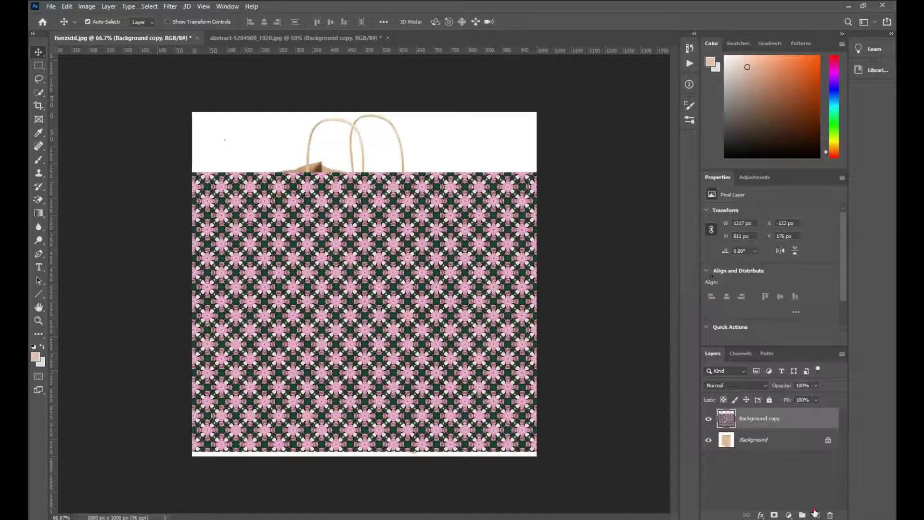
pyautogui.click(815, 512)
pyautogui.moveTo(758, 425); pyautogui.dragTo(763, 451)
# - Hide the pattern layer and launch Vanishing Point on the plain bag
pyautogui.click(709, 420)
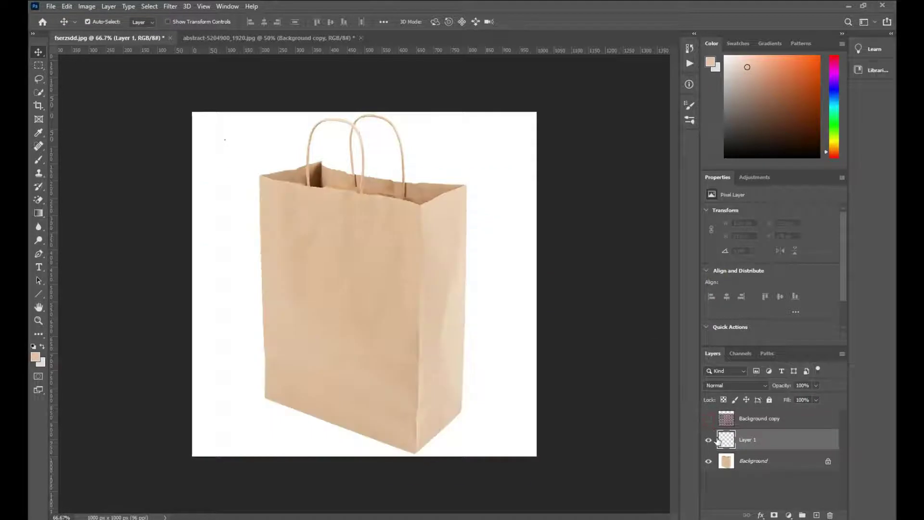
pyautogui.hotkey('ctrl', 'alt', 'v')
pyautogui.press('ctrl')
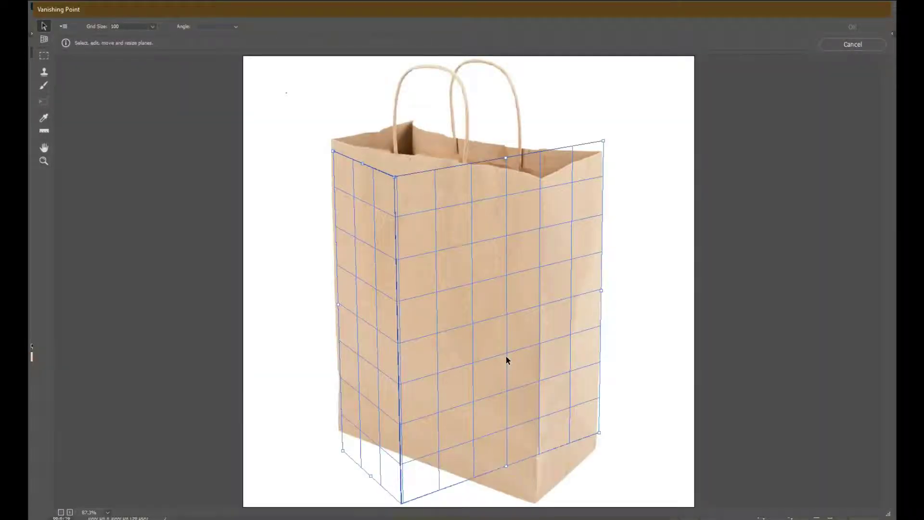
# - Delete the old planes and draw a new plane through the bag front's four corners
pyautogui.press('BackSpace')
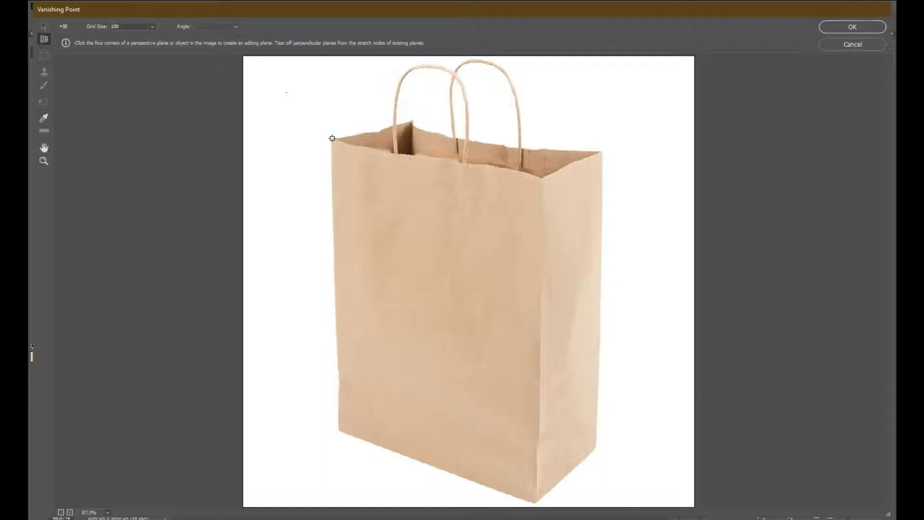
pyautogui.click(332, 139)
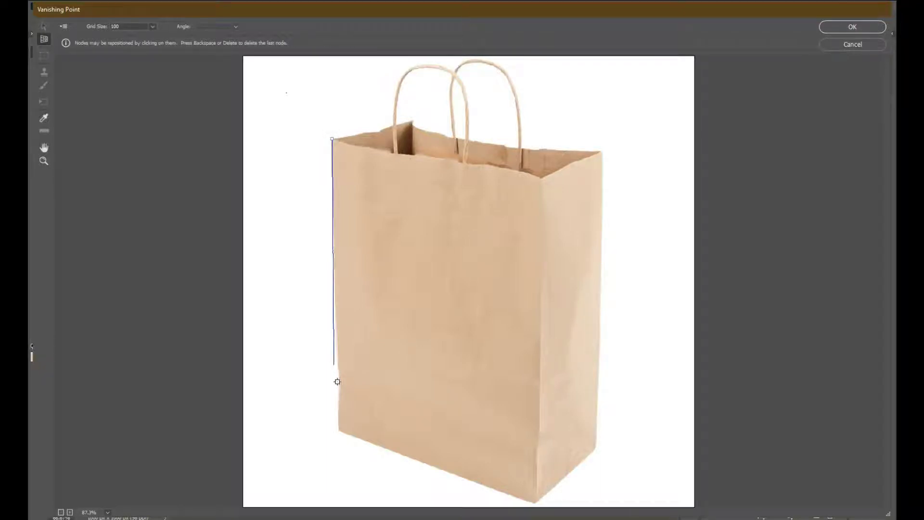
pyautogui.click(339, 429)
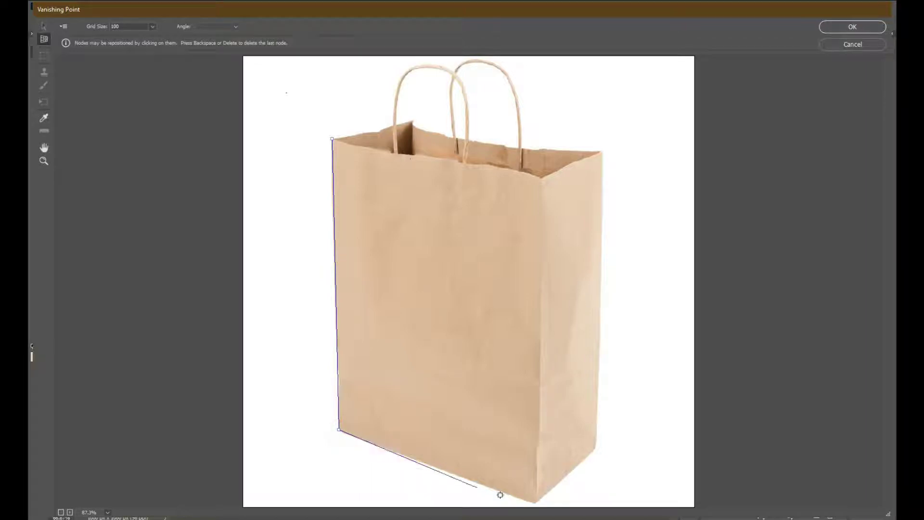
pyautogui.click(537, 505)
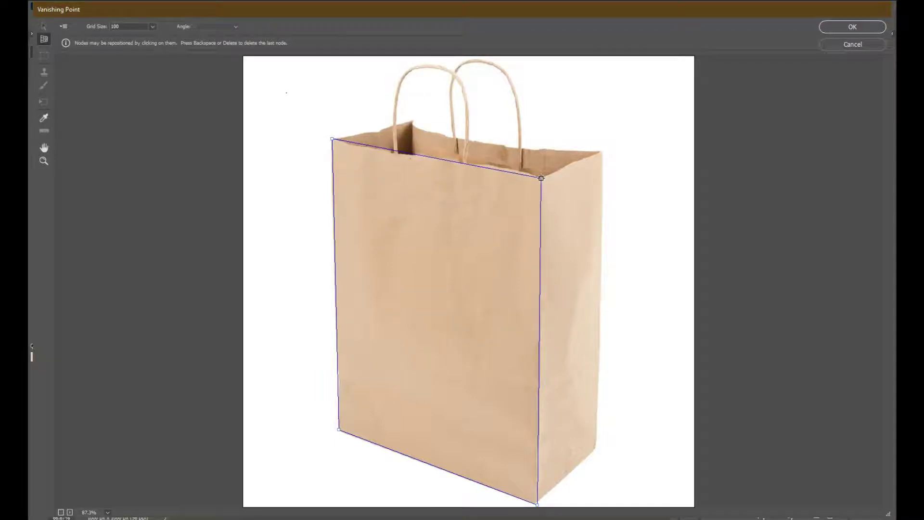
pyautogui.click(540, 178)
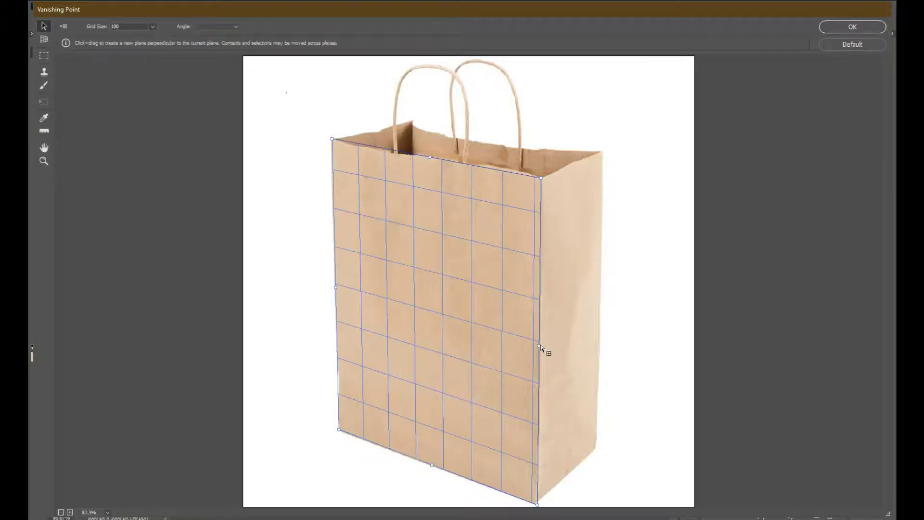
# - Extend a perpendicular plane over the bag's right side and fit its corners to the edges
pyautogui.moveTo(539, 346); pyautogui.dragTo(599, 322)
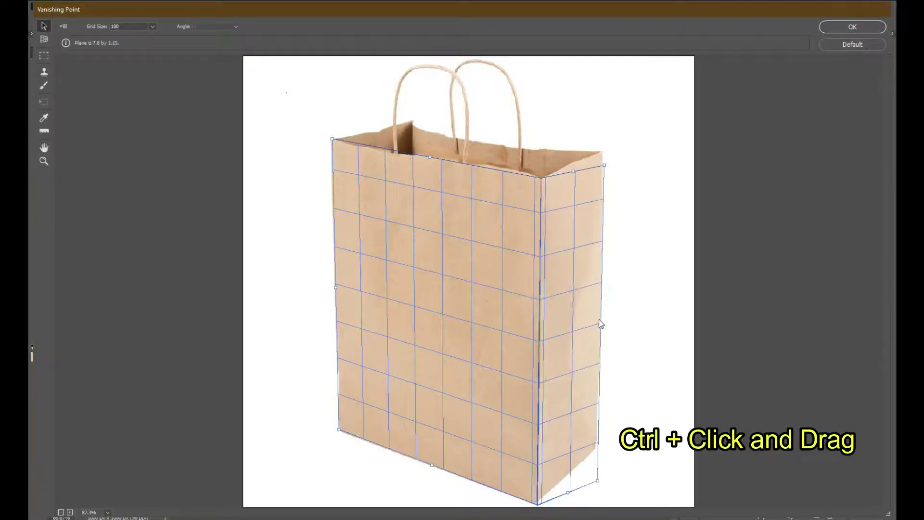
pyautogui.moveTo(601, 324); pyautogui.dragTo(601, 325)
pyautogui.moveTo(604, 166)
pyautogui.mouseDown()
pyautogui.moveTo(596, 167)
pyautogui.moveTo(604, 152)
pyautogui.mouseUp()
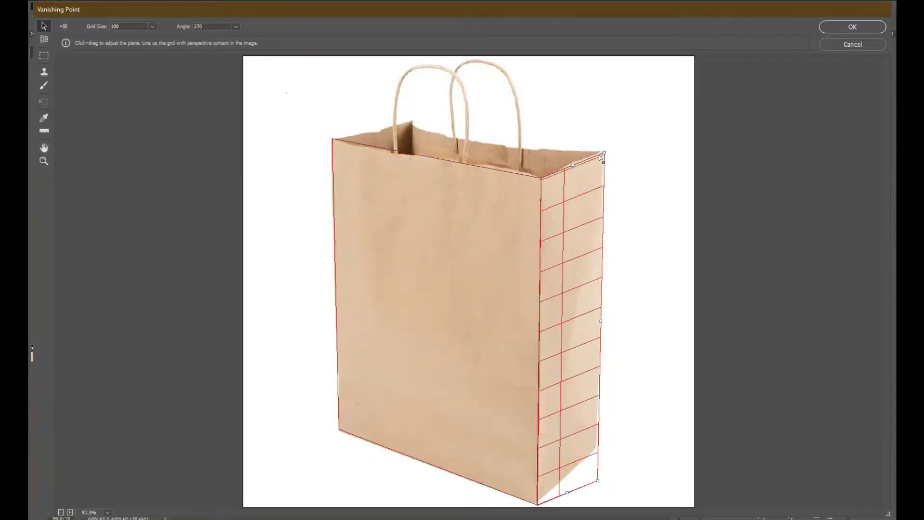
pyautogui.moveTo(597, 480); pyautogui.dragTo(597, 449)
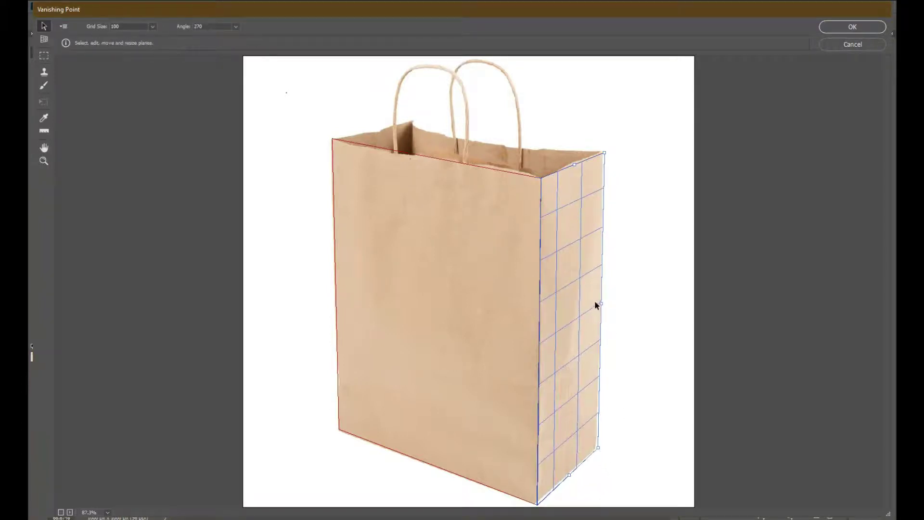
pyautogui.moveTo(599, 304); pyautogui.dragTo(600, 304)
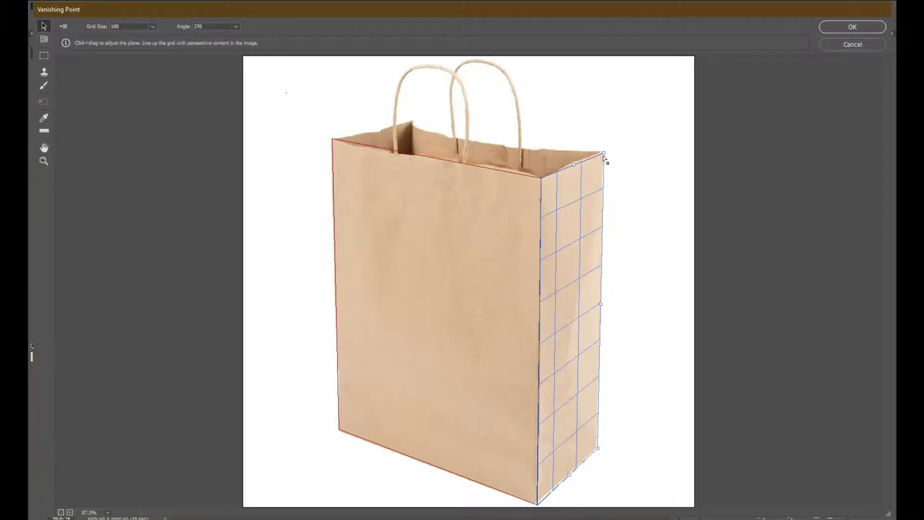
pyautogui.moveTo(604, 153); pyautogui.dragTo(577, 161)
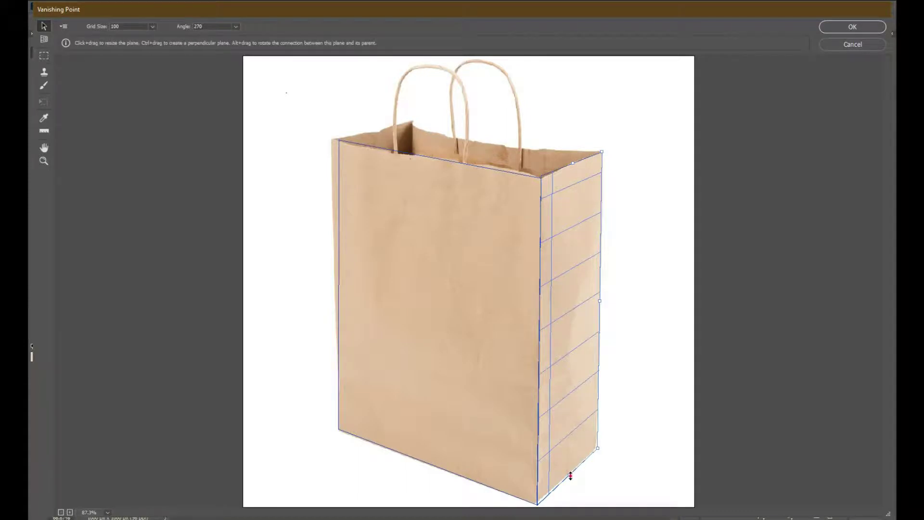
pyautogui.moveTo(570, 475); pyautogui.dragTo(570, 475)
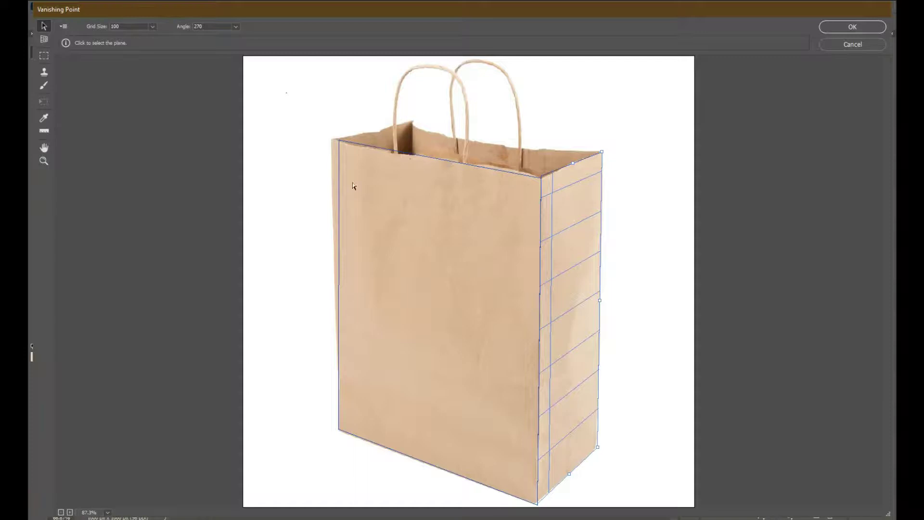
# - Fine-tune the front plane's top-left corner and check both planes' grids
pyautogui.click(341, 146)
pyautogui.moveTo(339, 140); pyautogui.dragTo(333, 142)
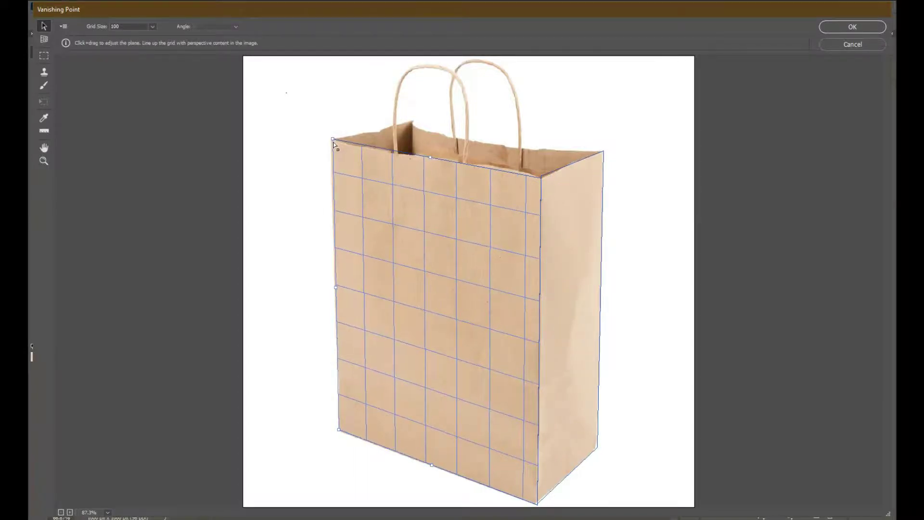
pyautogui.moveTo(333, 143); pyautogui.dragTo(331, 142)
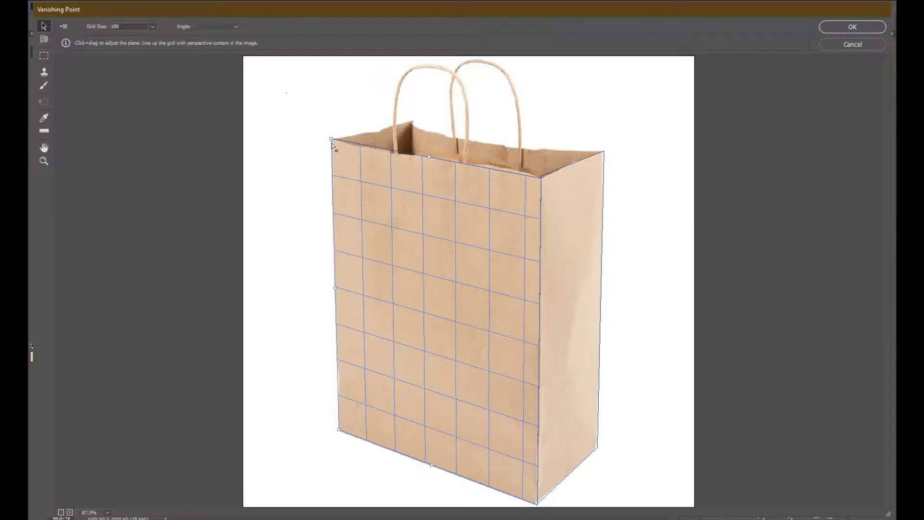
pyautogui.click(544, 174)
pyautogui.click(541, 178)
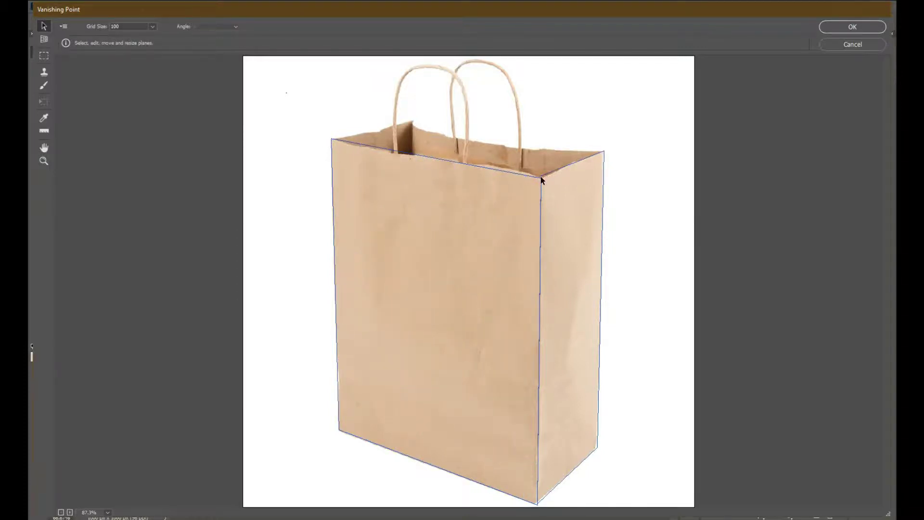
pyautogui.click(563, 182)
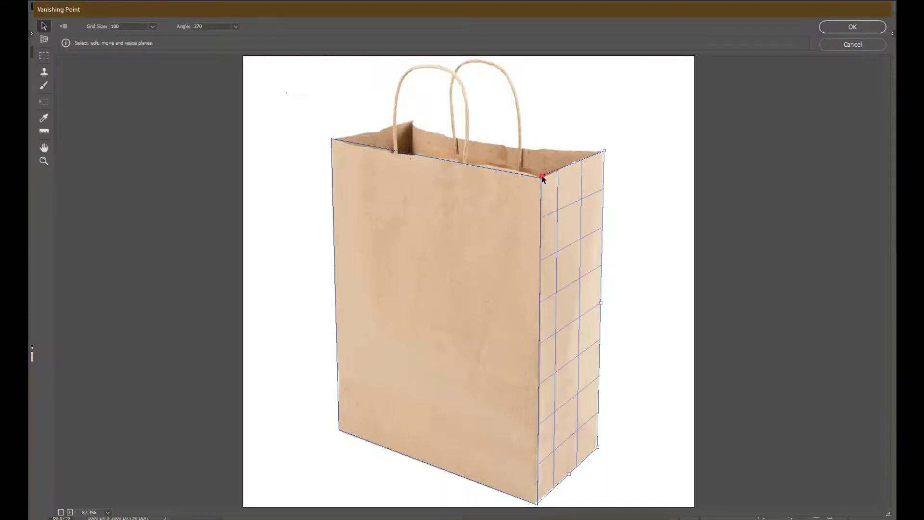
pyautogui.click(517, 221)
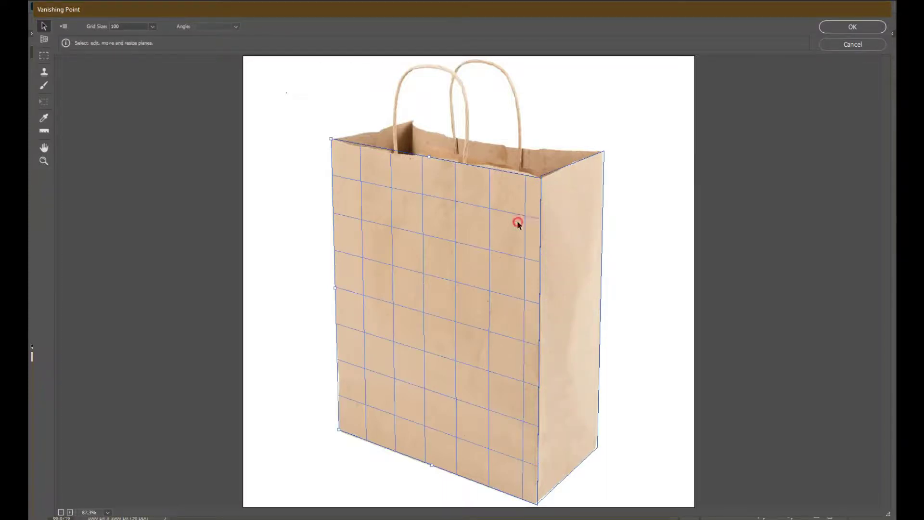
pyautogui.click(562, 217)
# - Paste the floral pattern and drag it onto the bag's front and side planes
pyautogui.hotkey('ctrl', 'v')
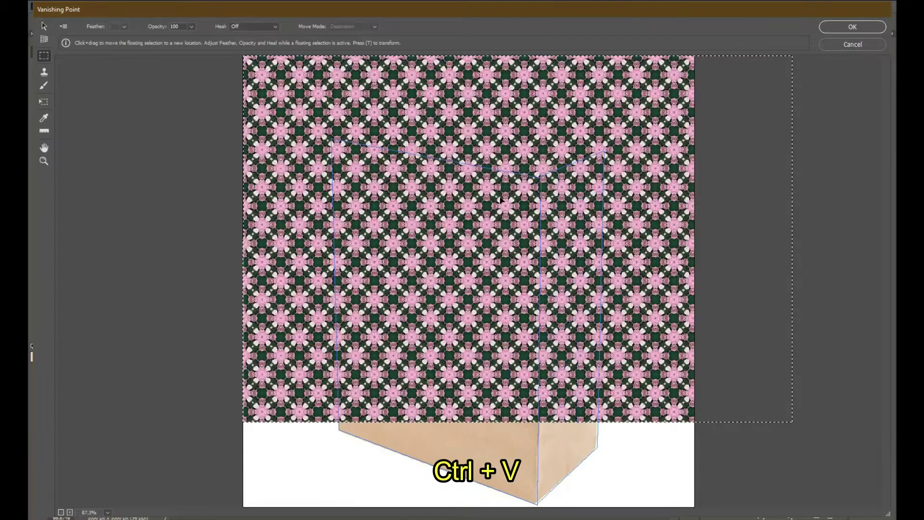
pyautogui.moveTo(500, 200); pyautogui.dragTo(494, 237)
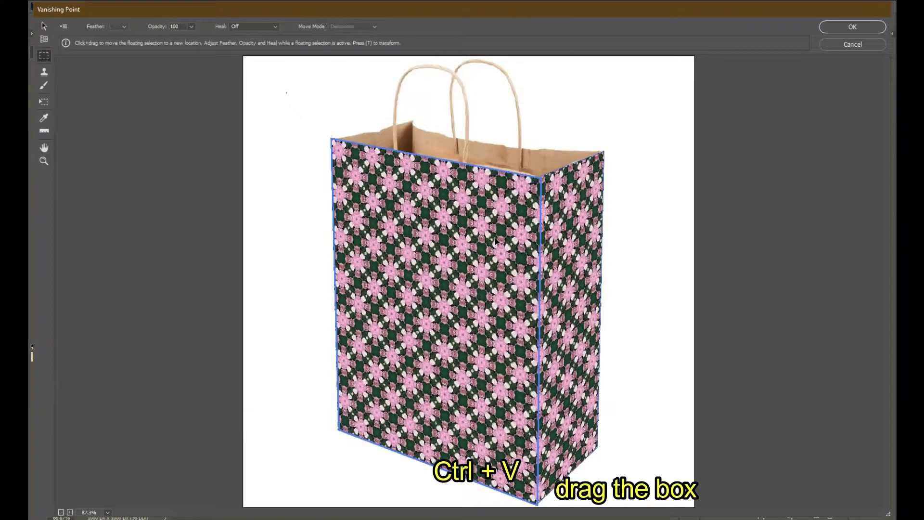
pyautogui.moveTo(494, 237); pyautogui.dragTo(481, 237)
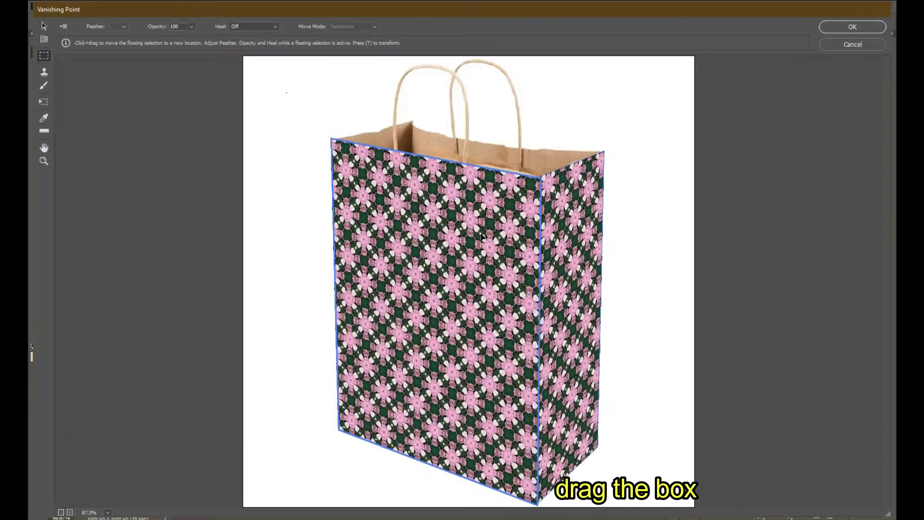
pyautogui.click(614, 219)
# - Reposition the pattern across both faces and apply the Vanishing Point result to Layer 1
pyautogui.hotkey('ctrl', 'z')
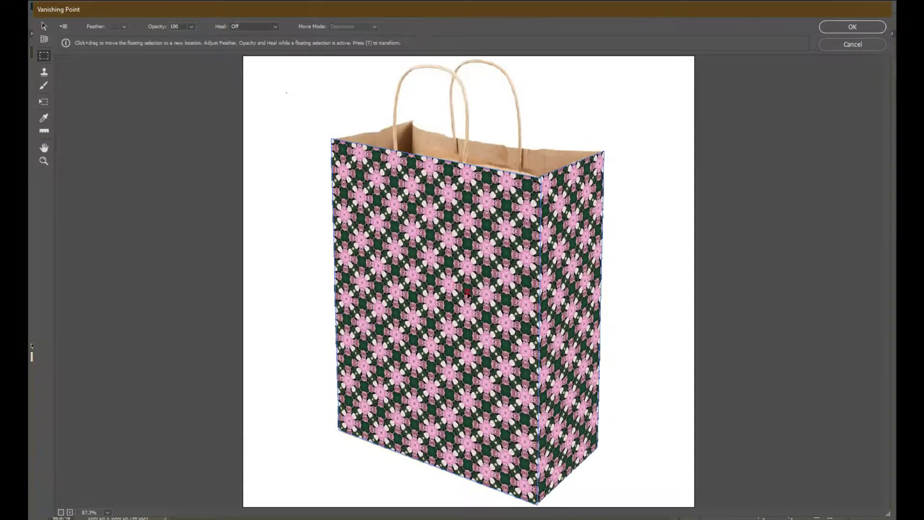
pyautogui.moveTo(471, 295); pyautogui.dragTo(496, 291)
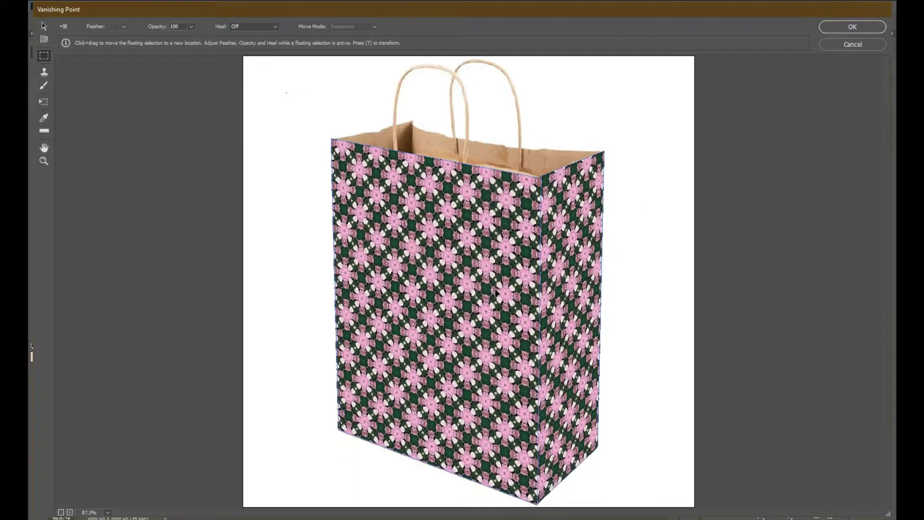
pyautogui.click(612, 228)
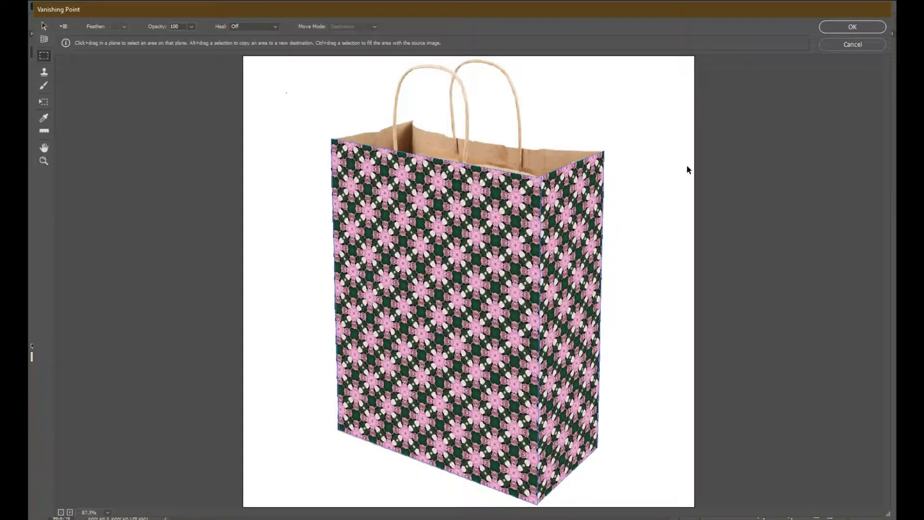
pyautogui.click(844, 29)
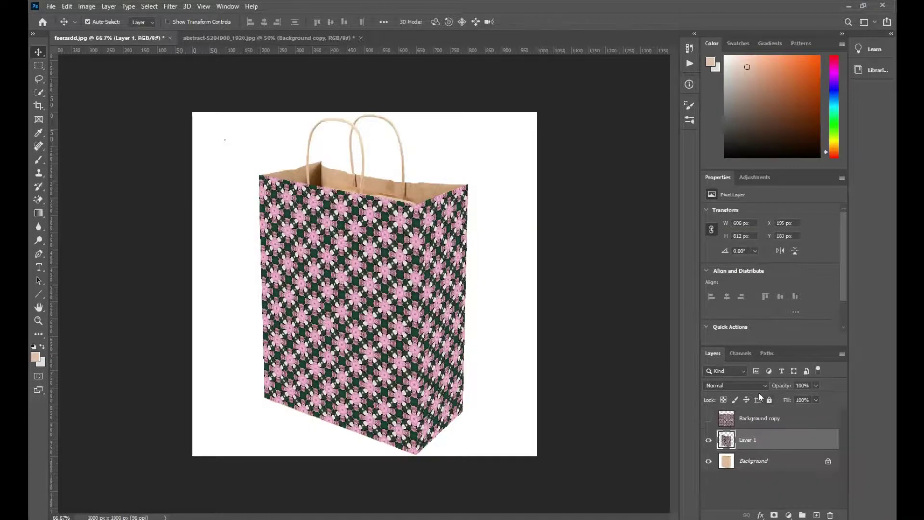
# - Step through Layer 1's blend modes with the arrow keys, settling on Luminosity
pyautogui.click(755, 386)
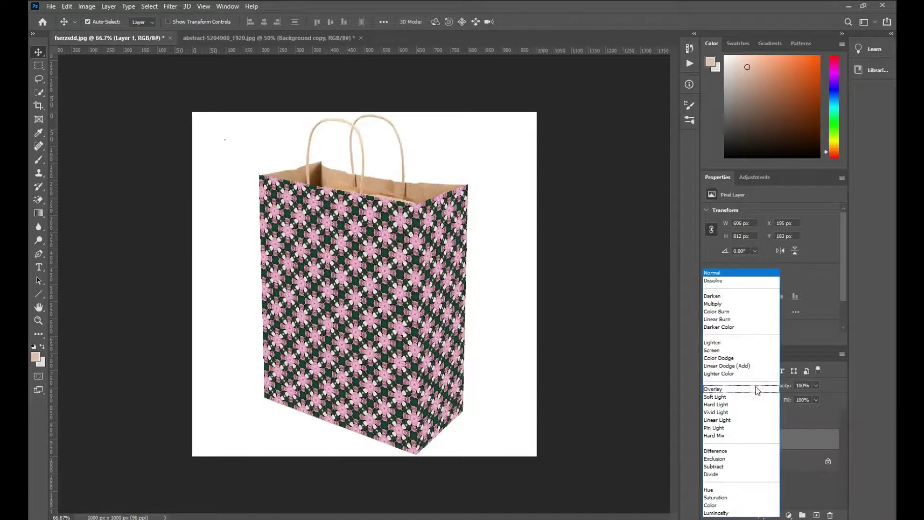
pyautogui.click(683, 382)
pyautogui.click(752, 386)
pyautogui.click(754, 389)
pyautogui.press('Down')
pyautogui.press('Down')
pyautogui.press('Down')
pyautogui.press('Down')
pyautogui.press('Down')
pyautogui.press('Down')
pyautogui.press('Down')
pyautogui.press('Down')
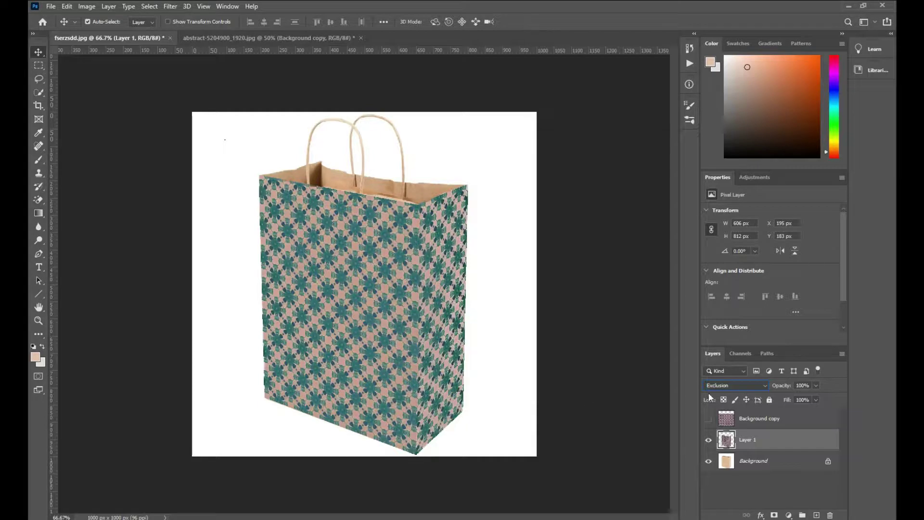
pyautogui.press('Down')
pyautogui.press('Down')
pyautogui.press('Down')
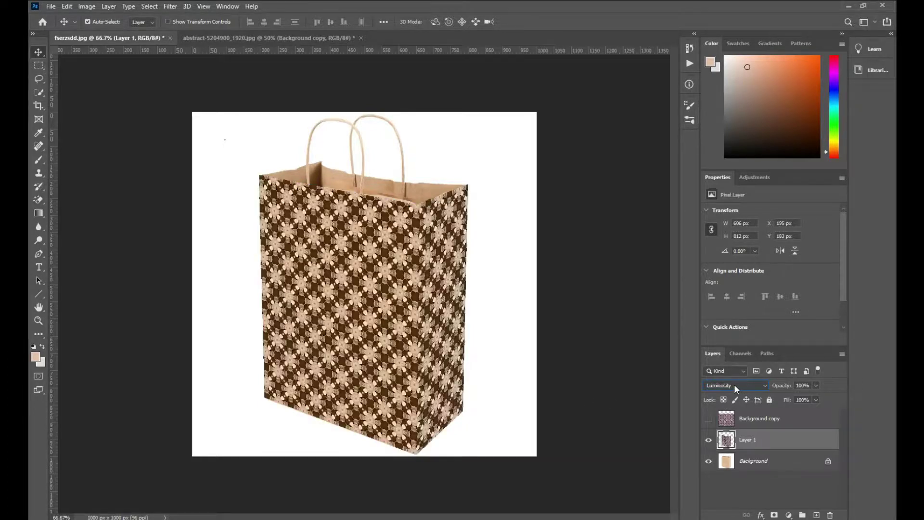